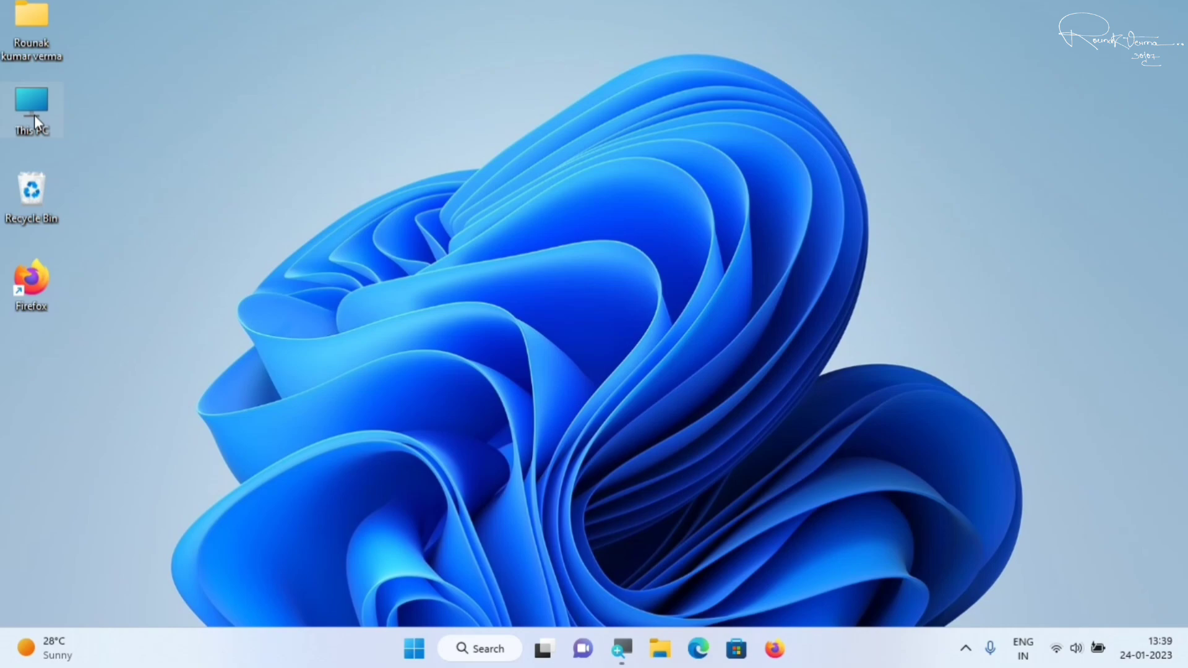
- Open the System32 folder inside the Windows folder on Local Disk (C:)
double_click(33, 109)
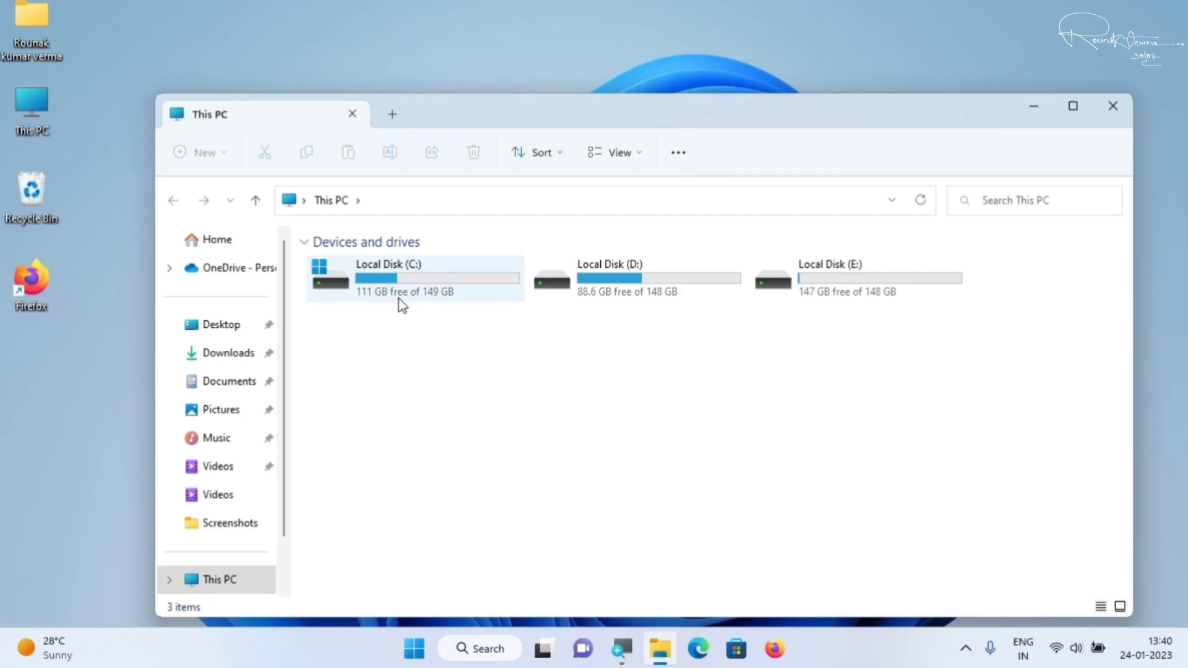
double_click(399, 300)
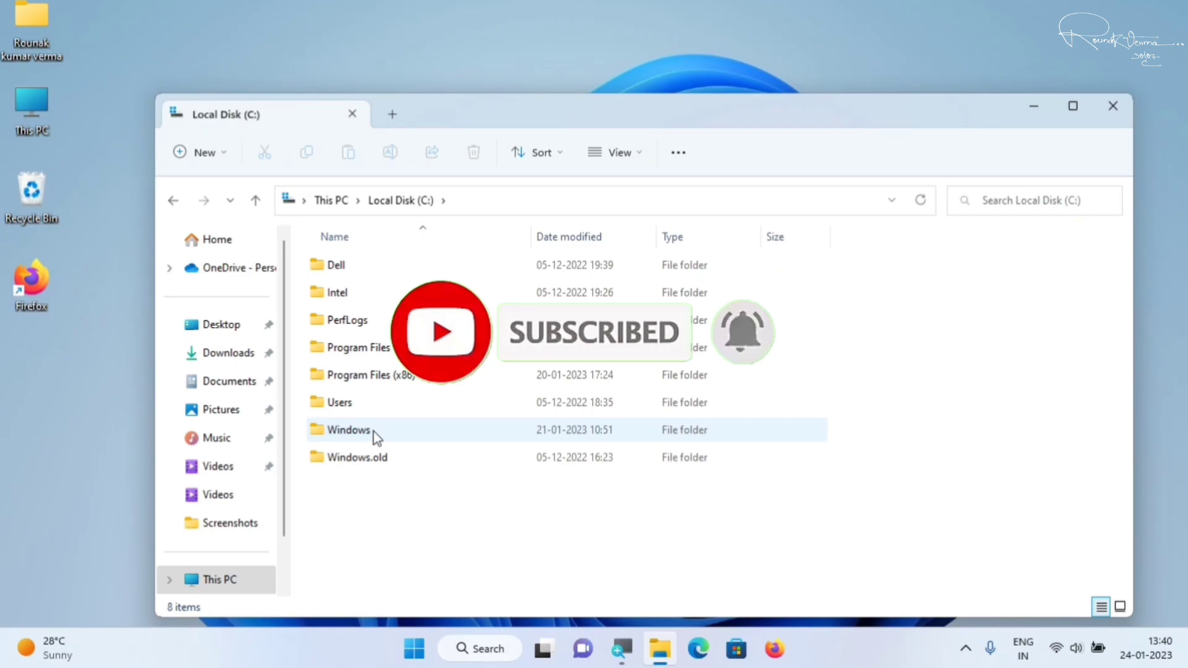
double_click(374, 432)
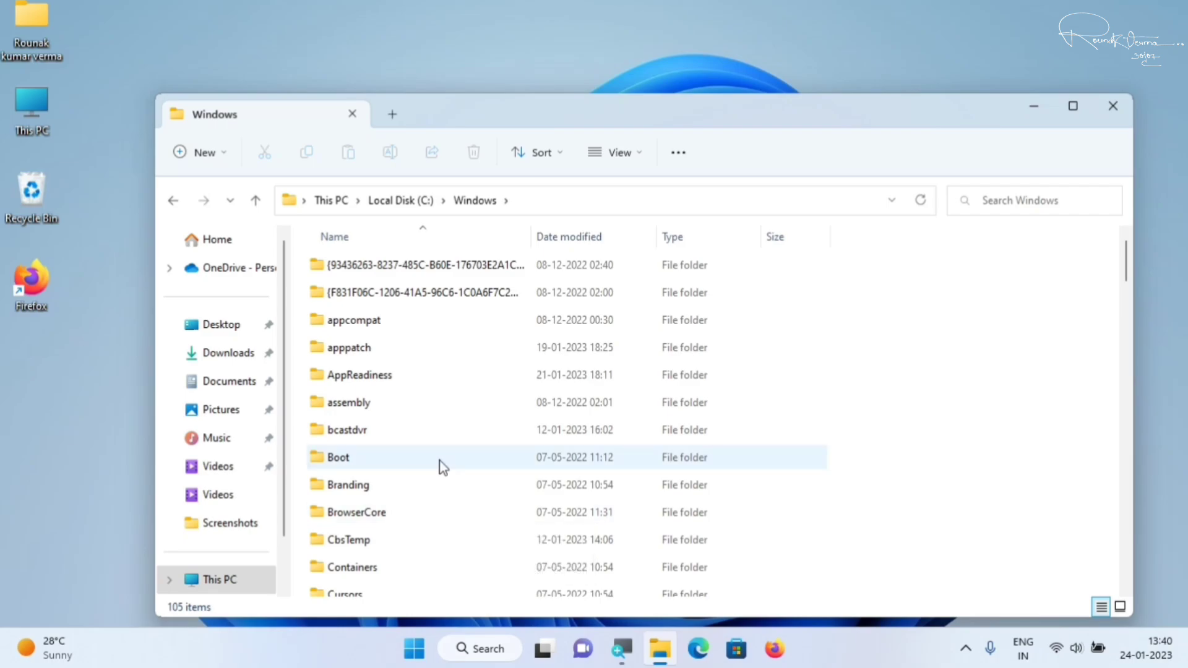
mouse_move(440, 467)
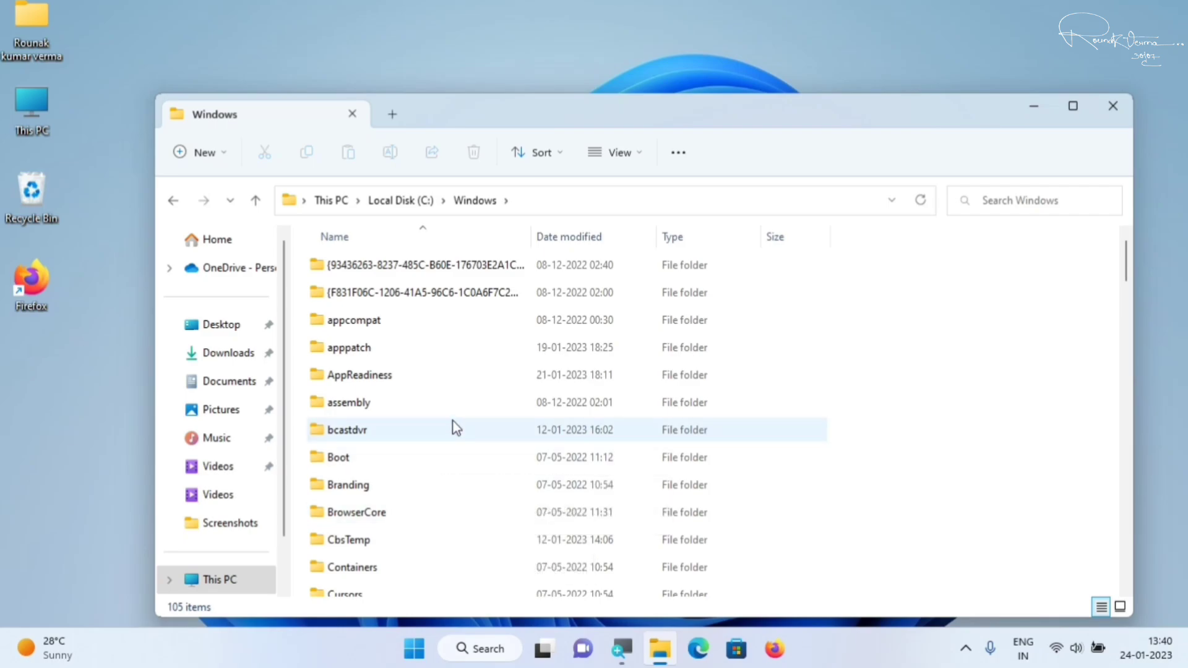
mouse_move(455, 427)
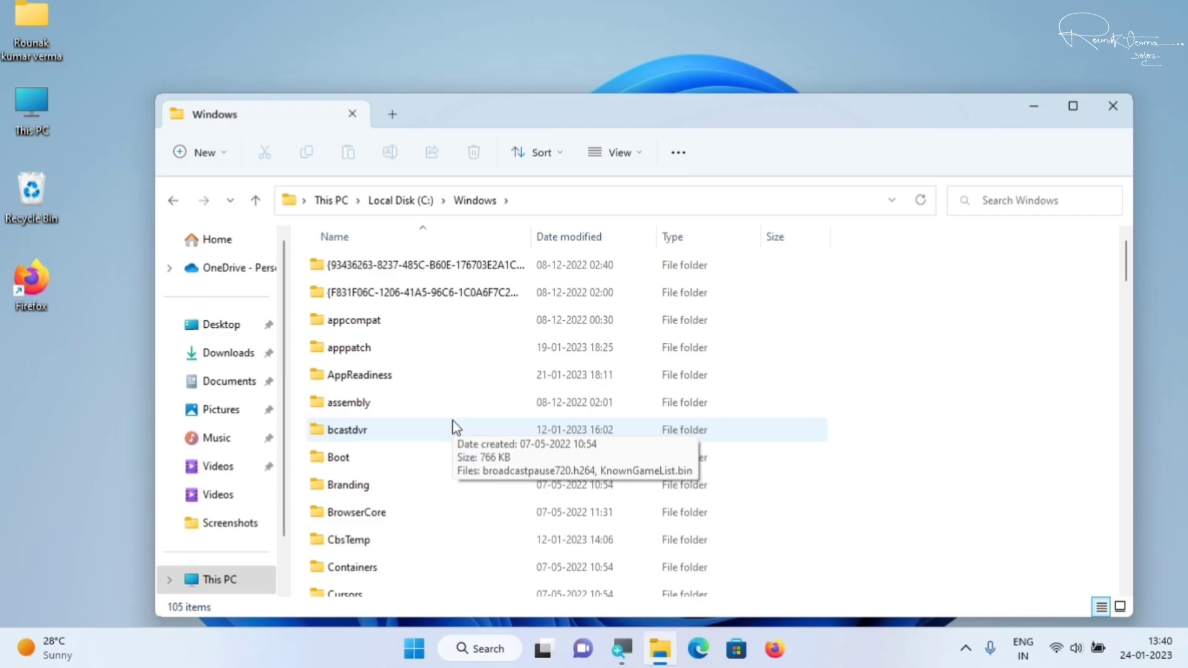
key("s")
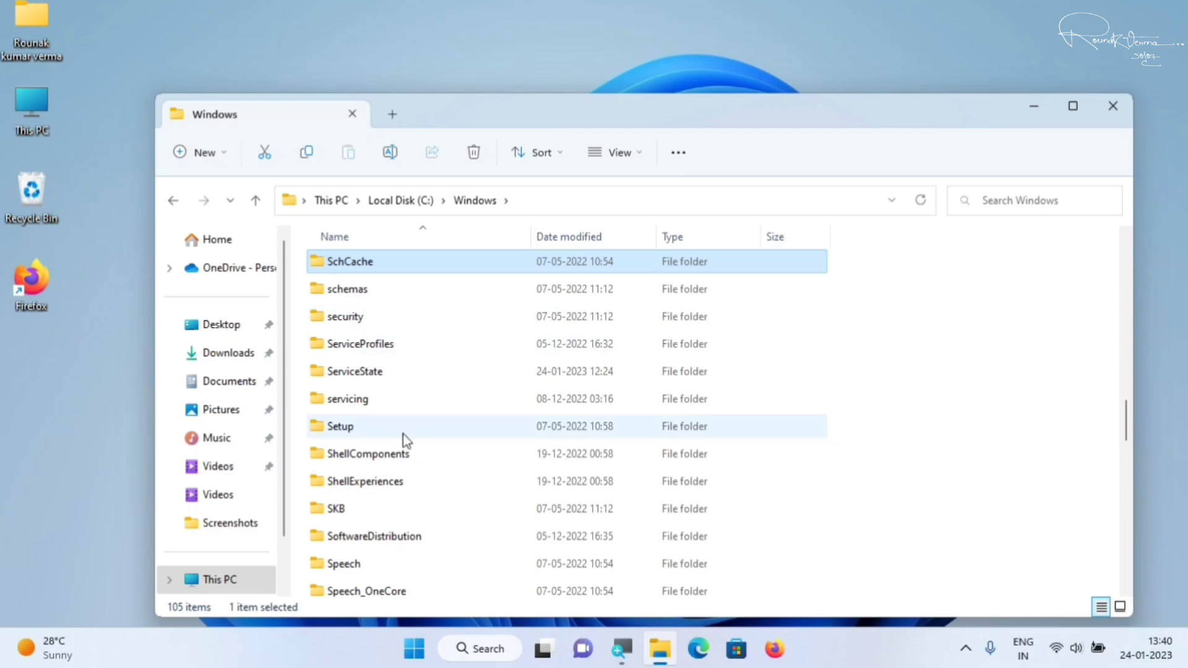
scroll(402, 588, "down", 3)
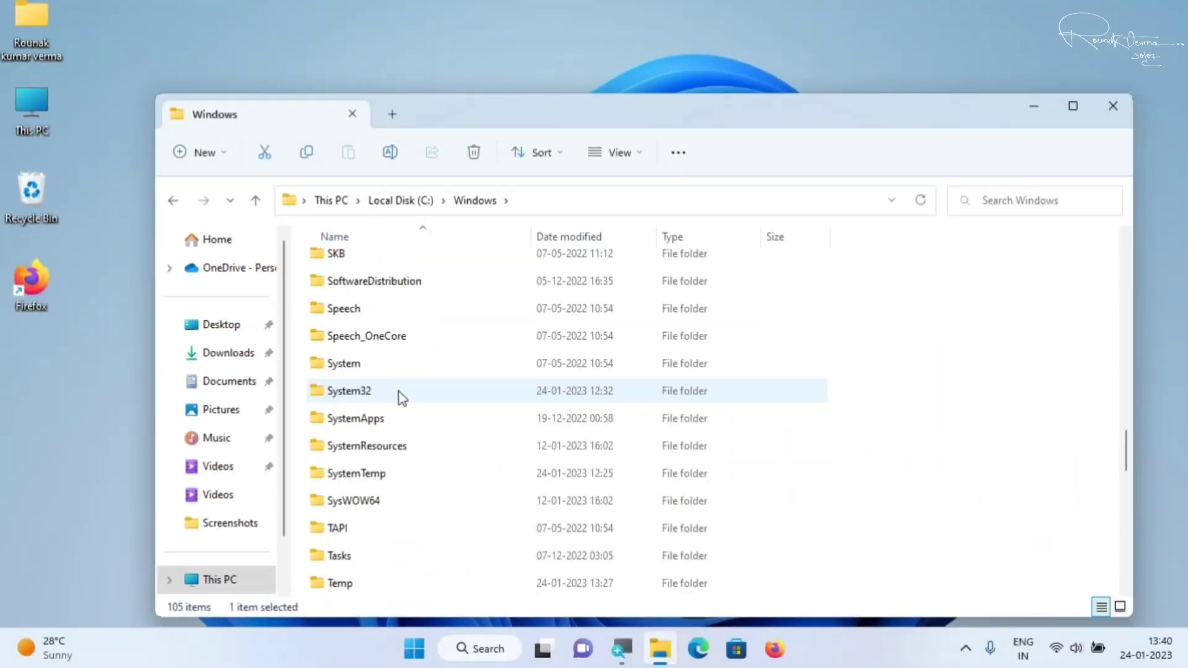
double_click(398, 391)
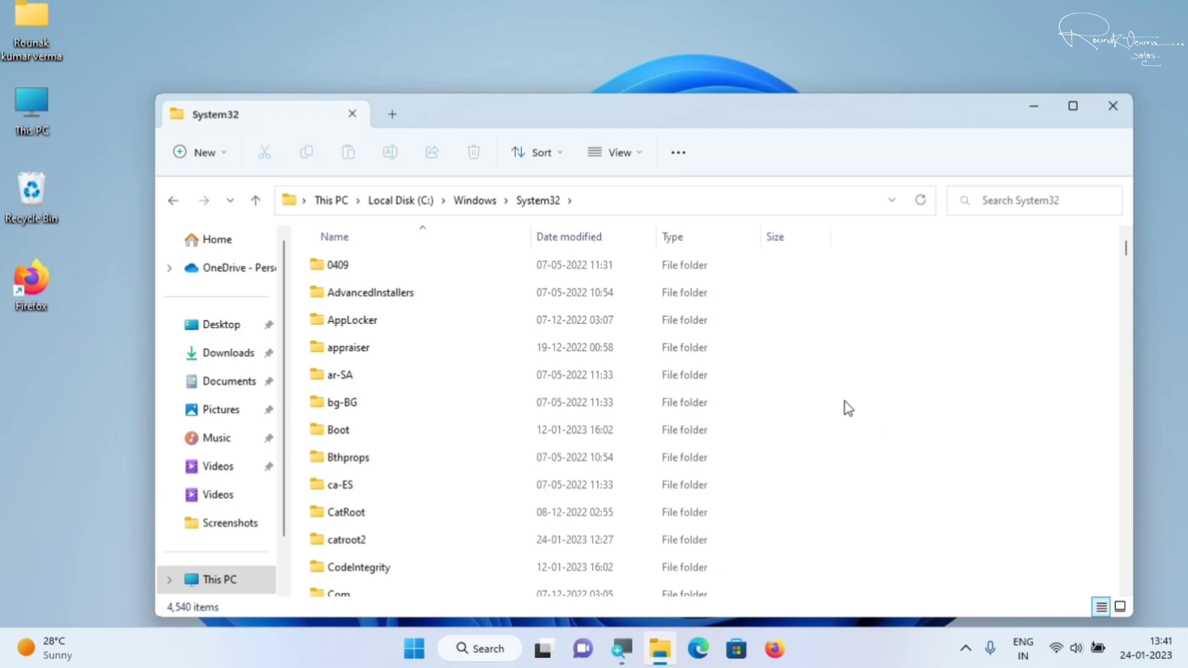
- Locate the ctfmon application in the System32 folder and select it
scroll(845, 402, "down", 7)
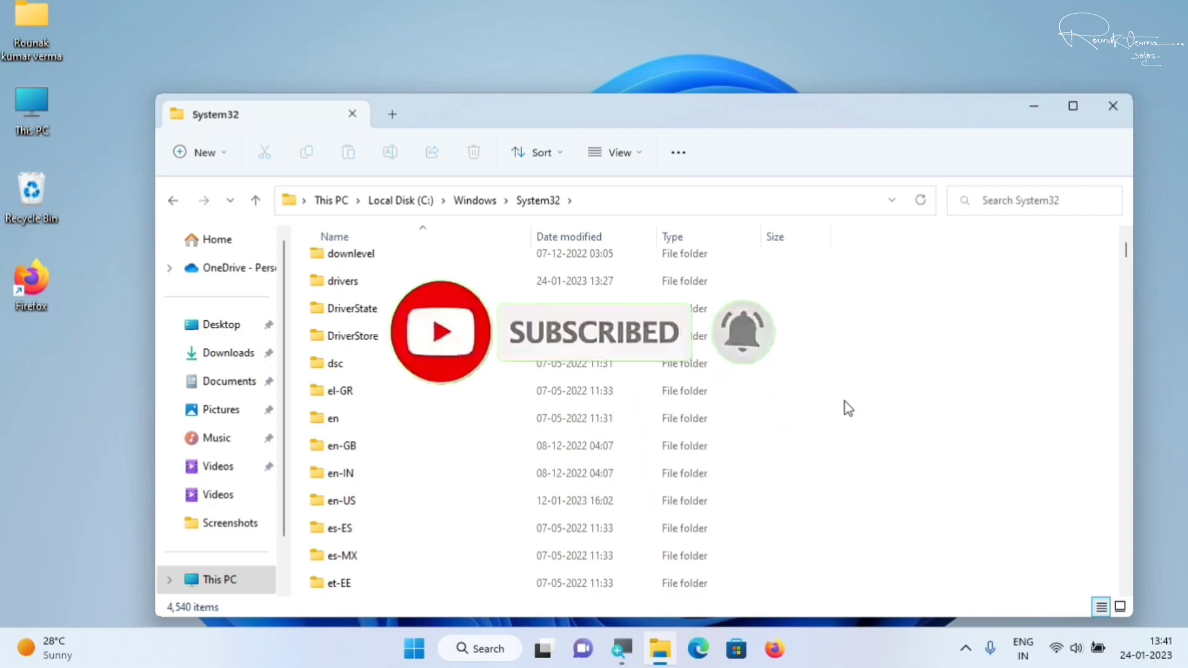
type("ctf")
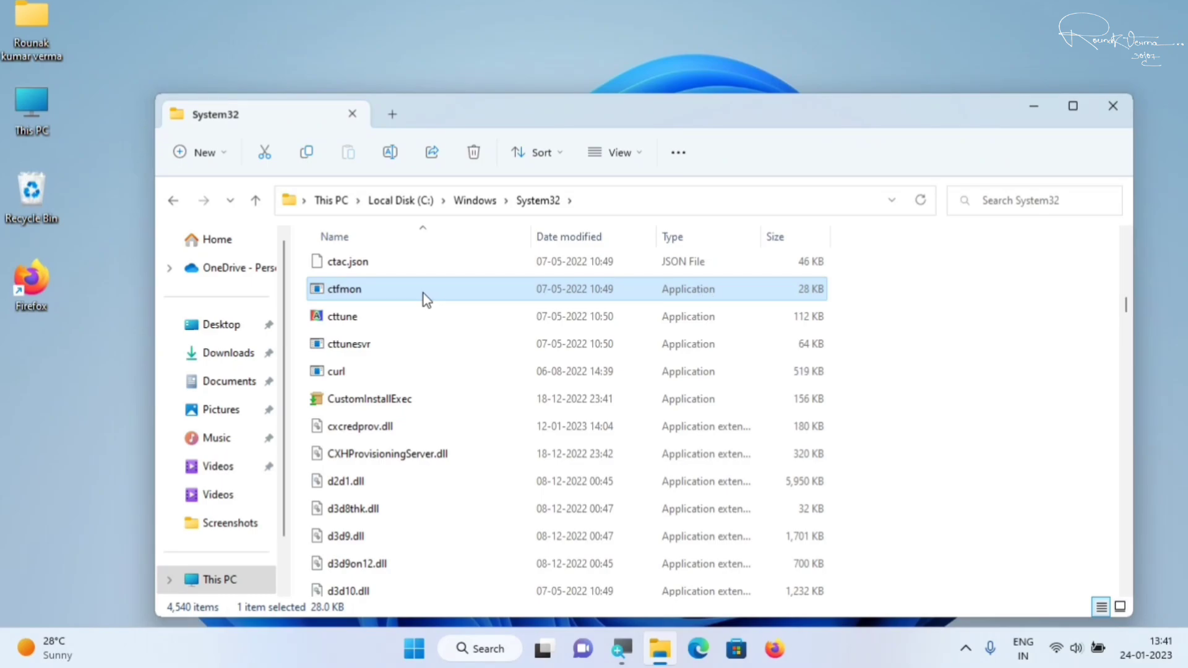
mouse_move(423, 294)
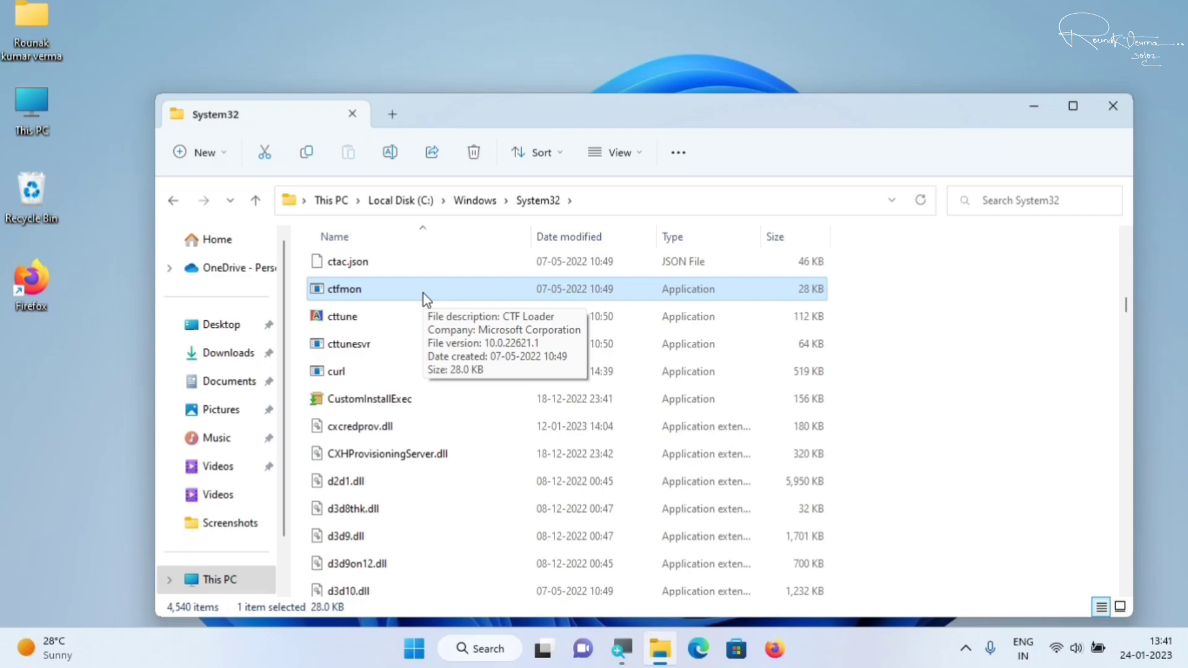
left_click(359, 289)
right_click(359, 290)
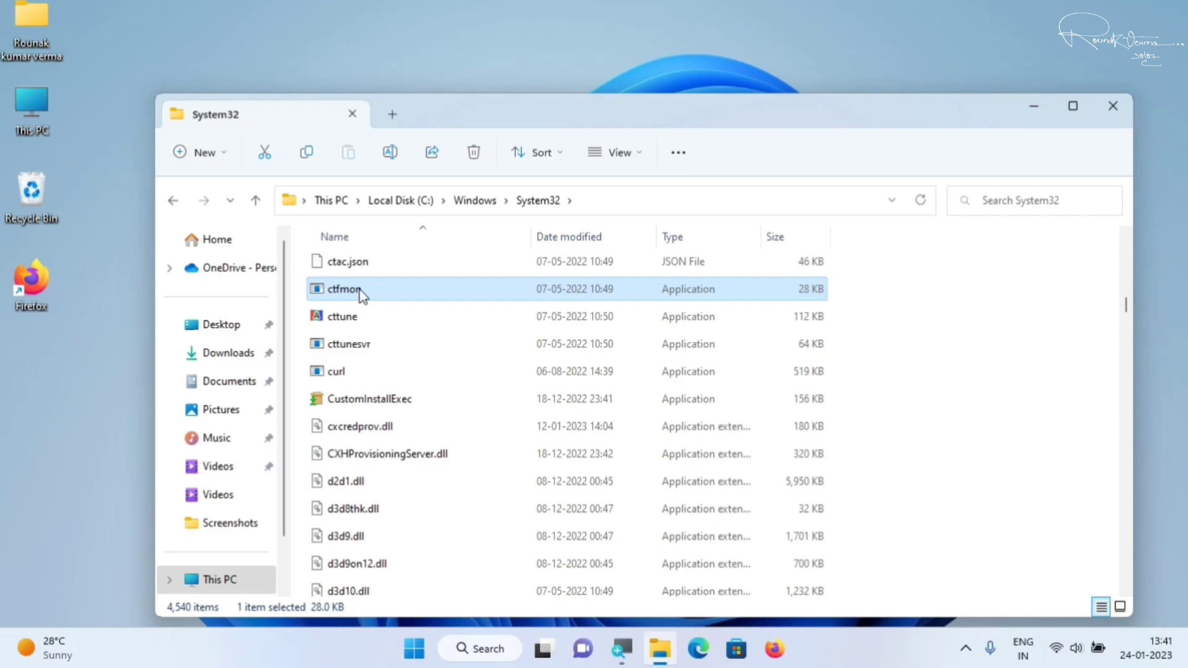
- Clear the file selection and refresh the System32 folder view
left_click(949, 368)
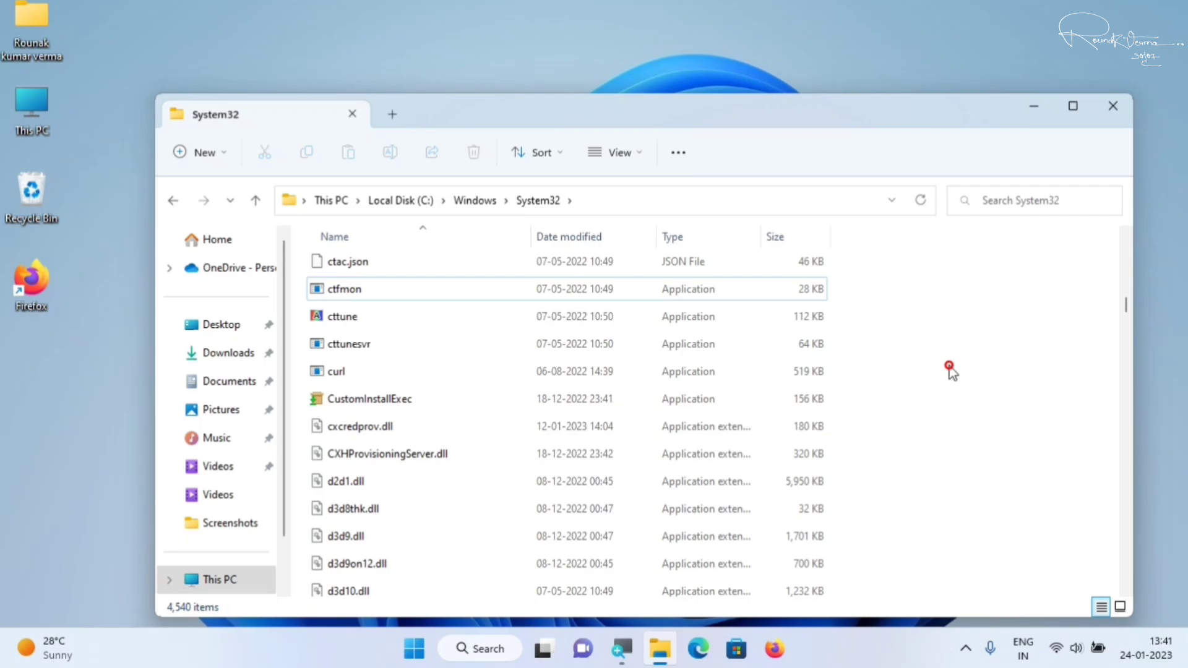
right_click(948, 297)
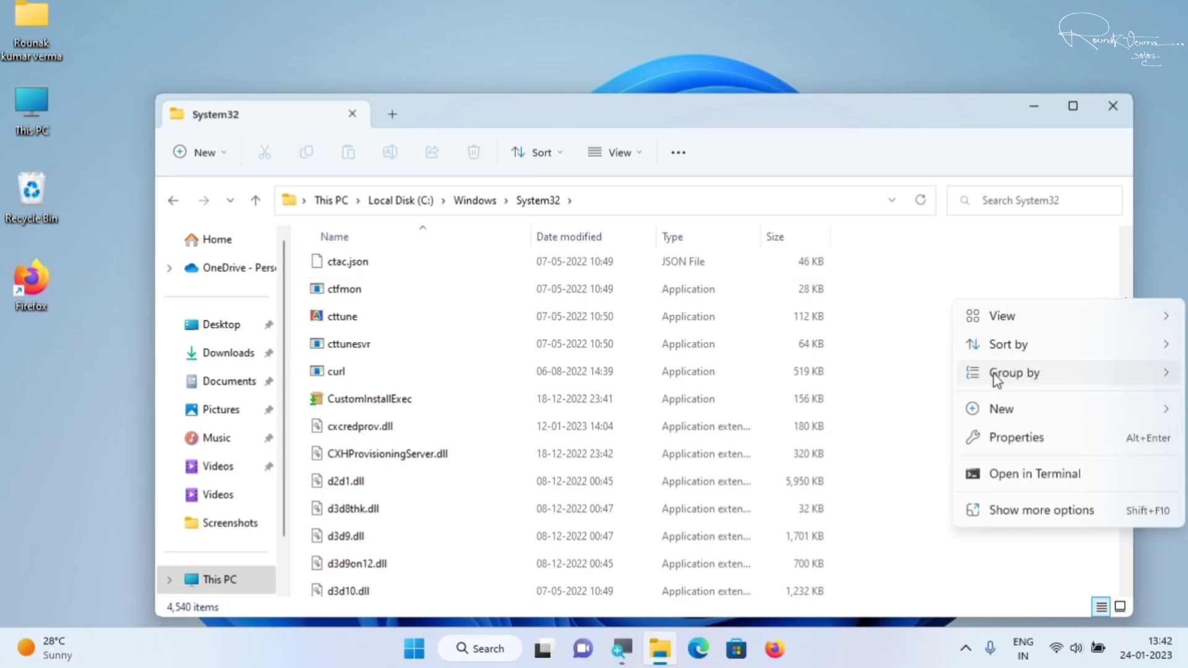
left_click(1021, 511)
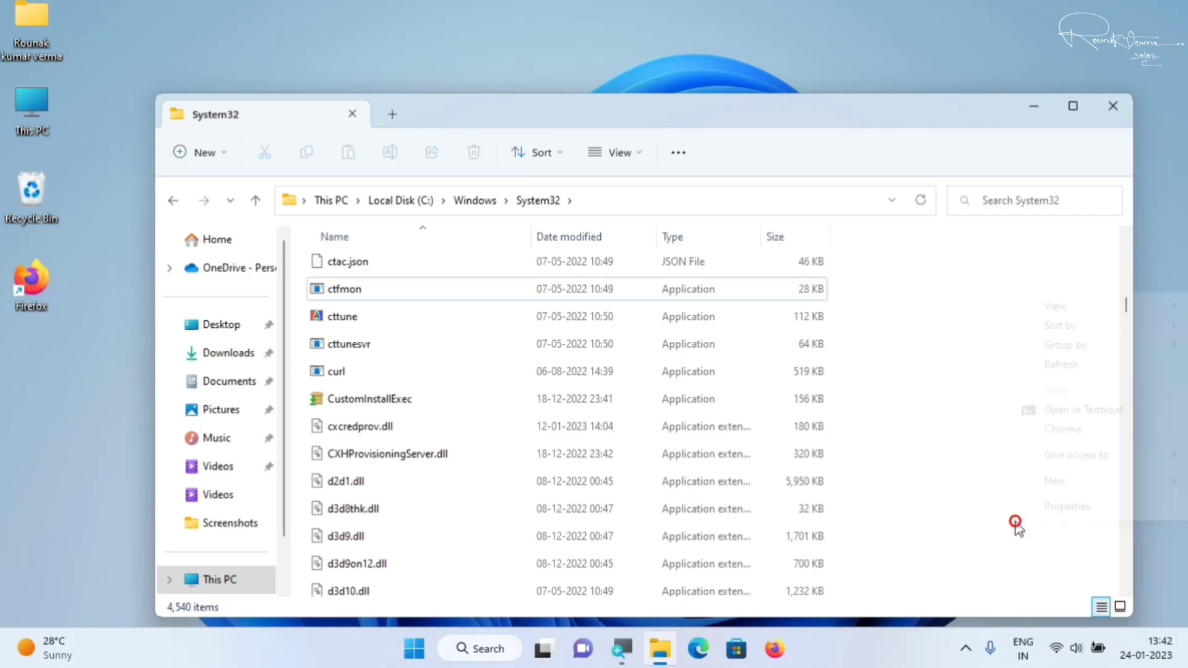
left_click(1096, 367)
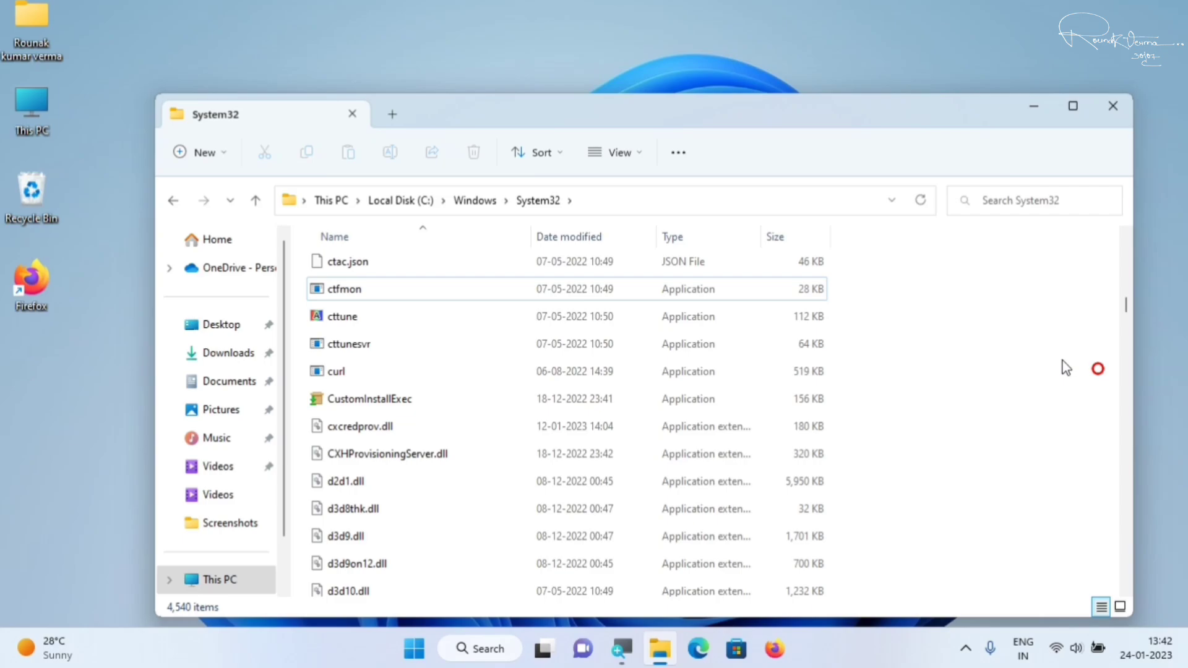
left_click(968, 333)
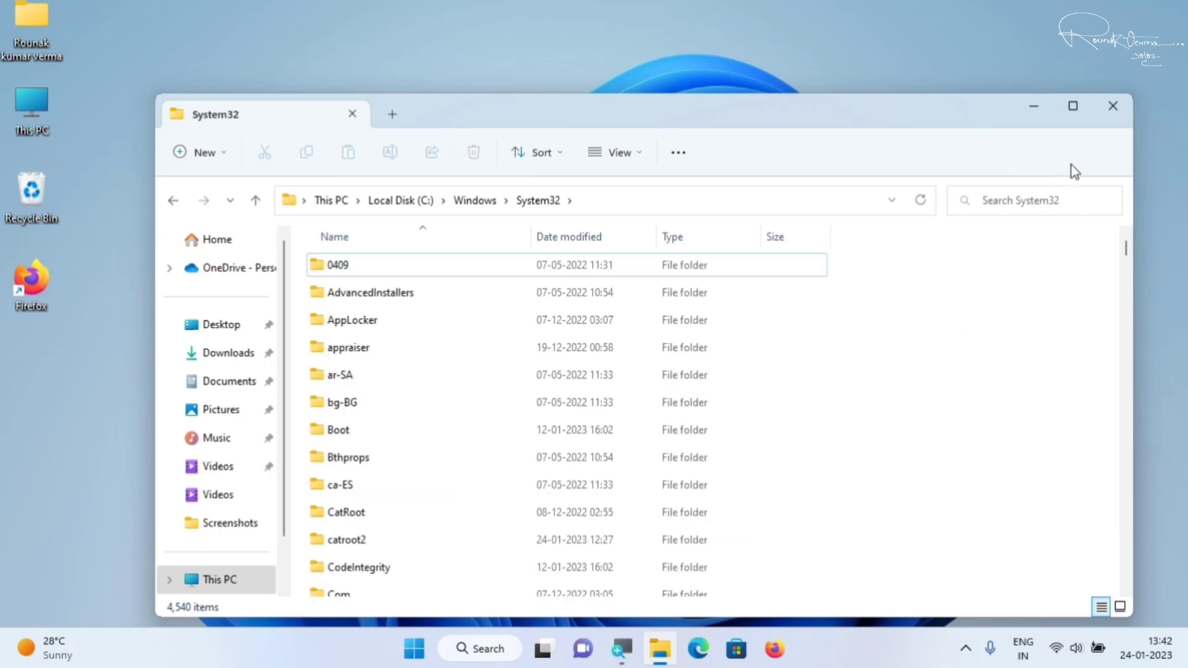
- Close the System32 window and refresh the desktop
left_click(1113, 106)
right_click(665, 67)
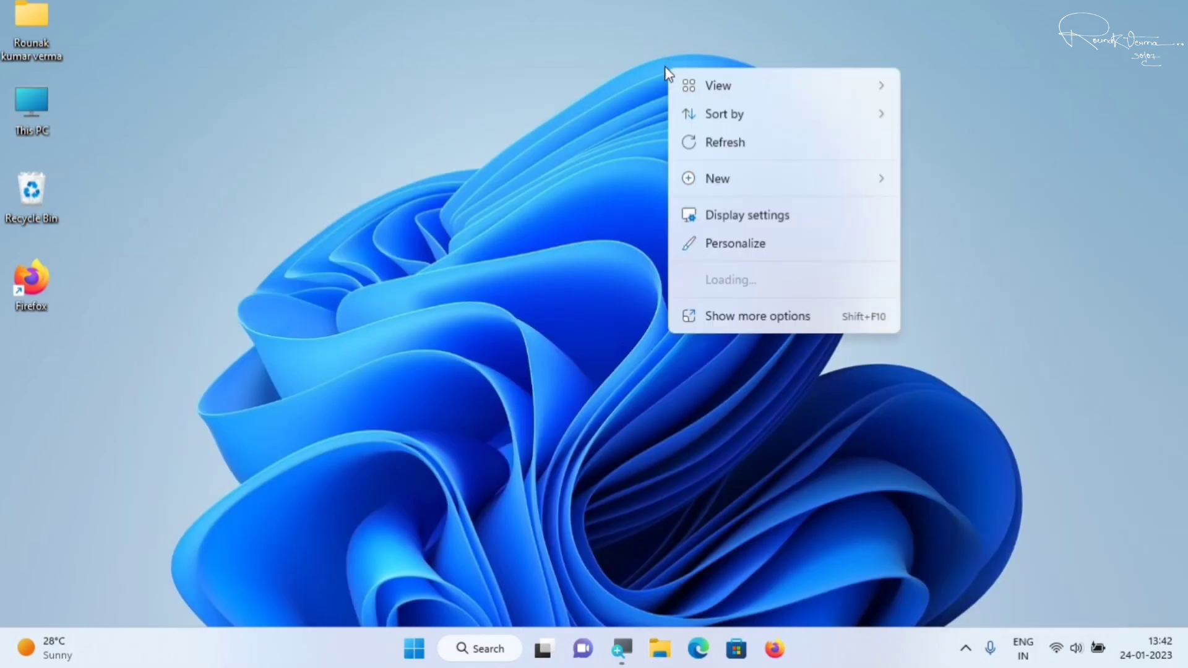
left_click(765, 148)
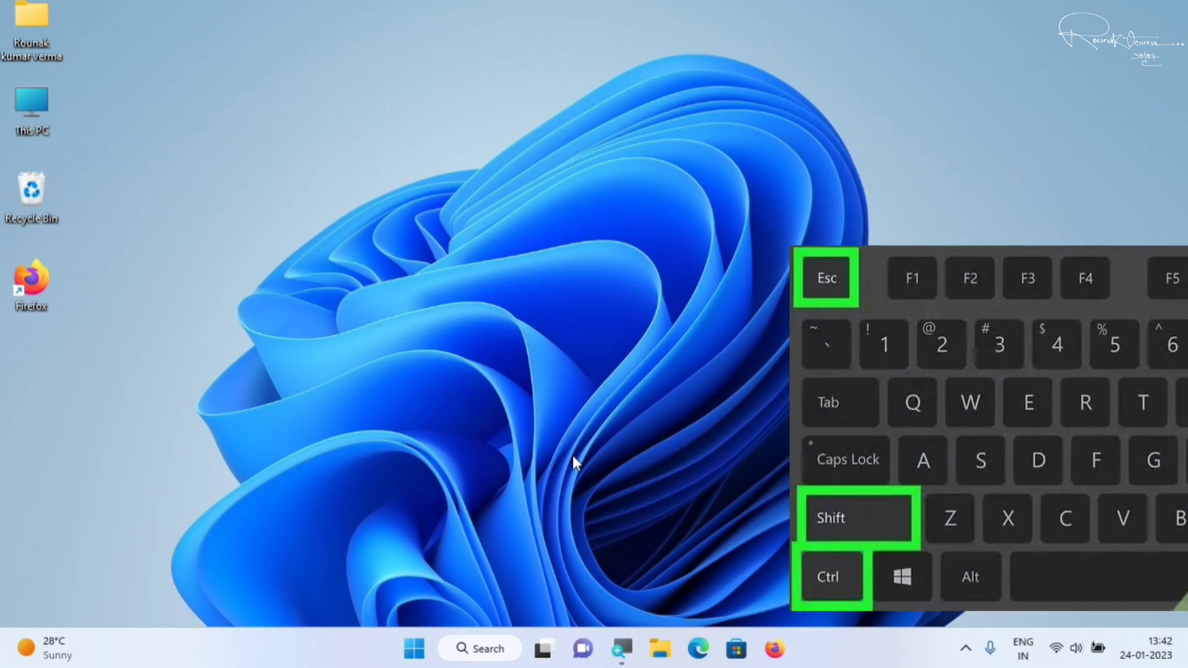
- Restart the Windows Explorer process from Task Manager, closing Task Manager when done
key("ctrl+shift+Escape")
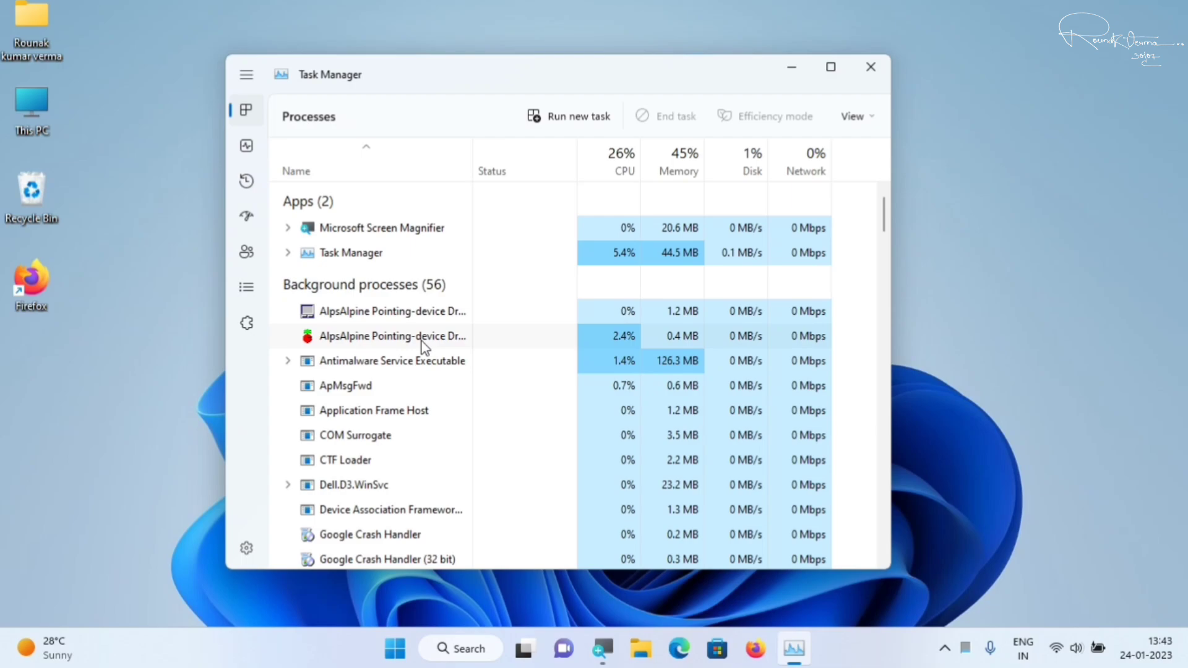
scroll(422, 341, "down", 15)
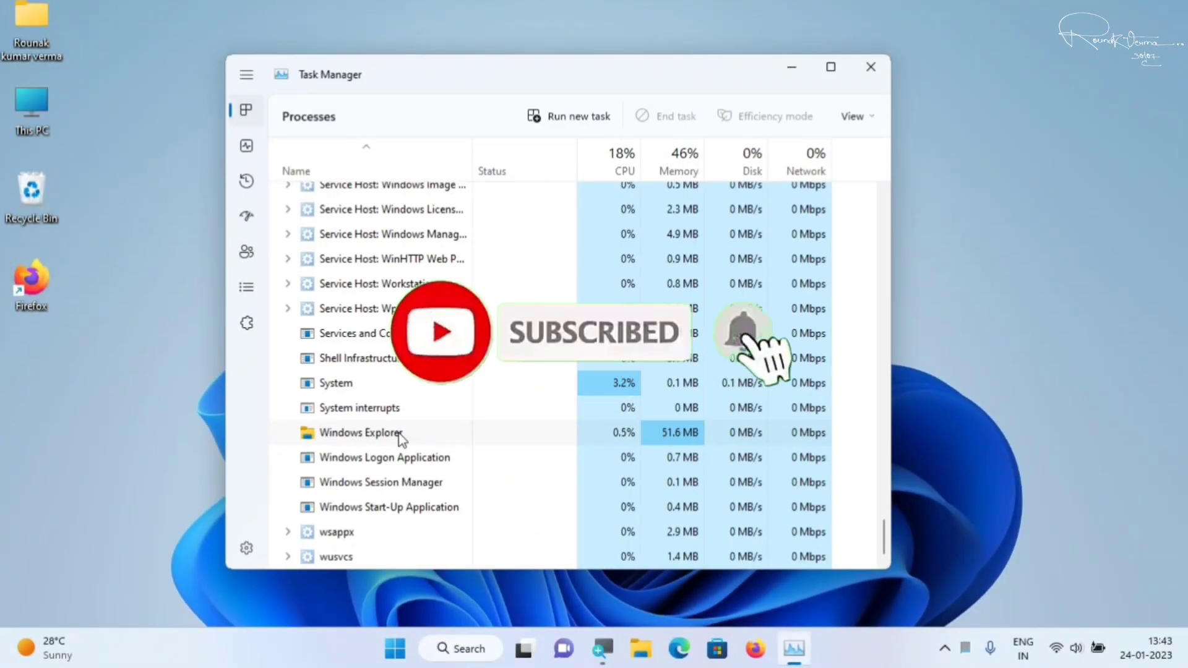
right_click(401, 436)
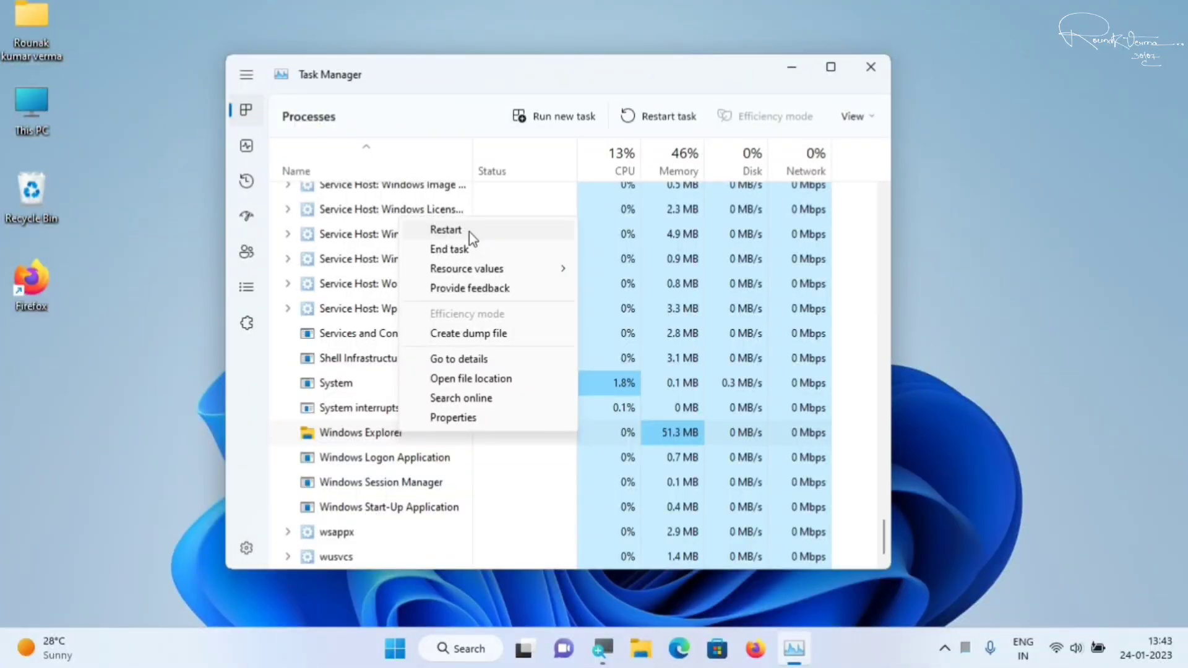
left_click(469, 231)
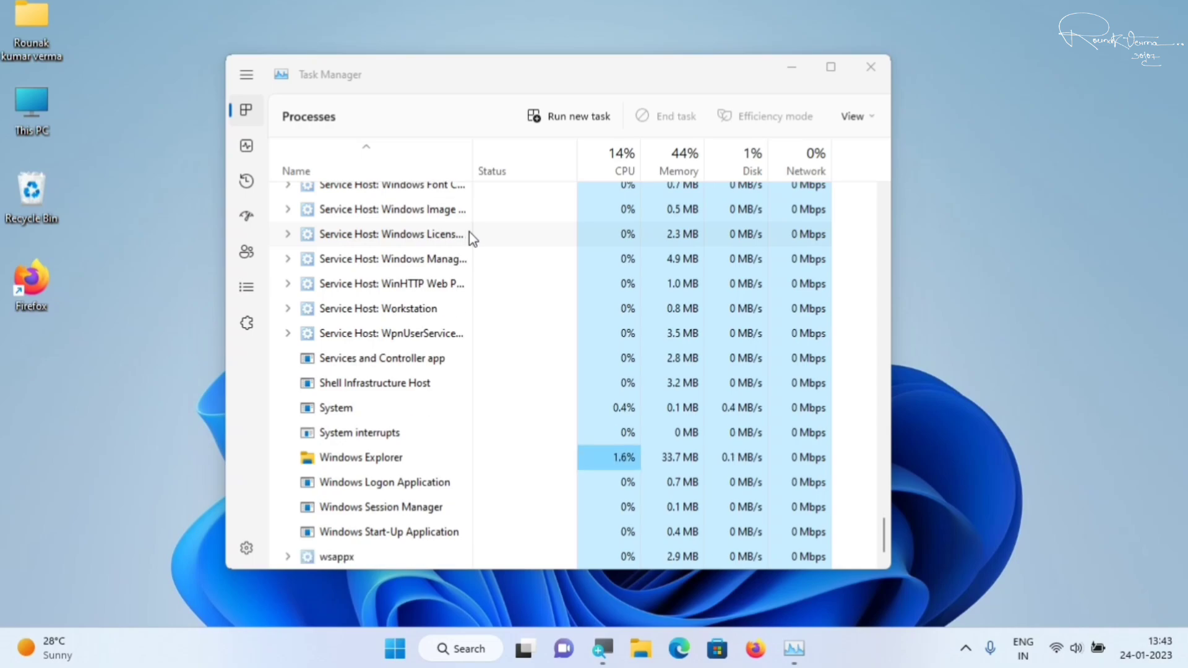
left_click(879, 83)
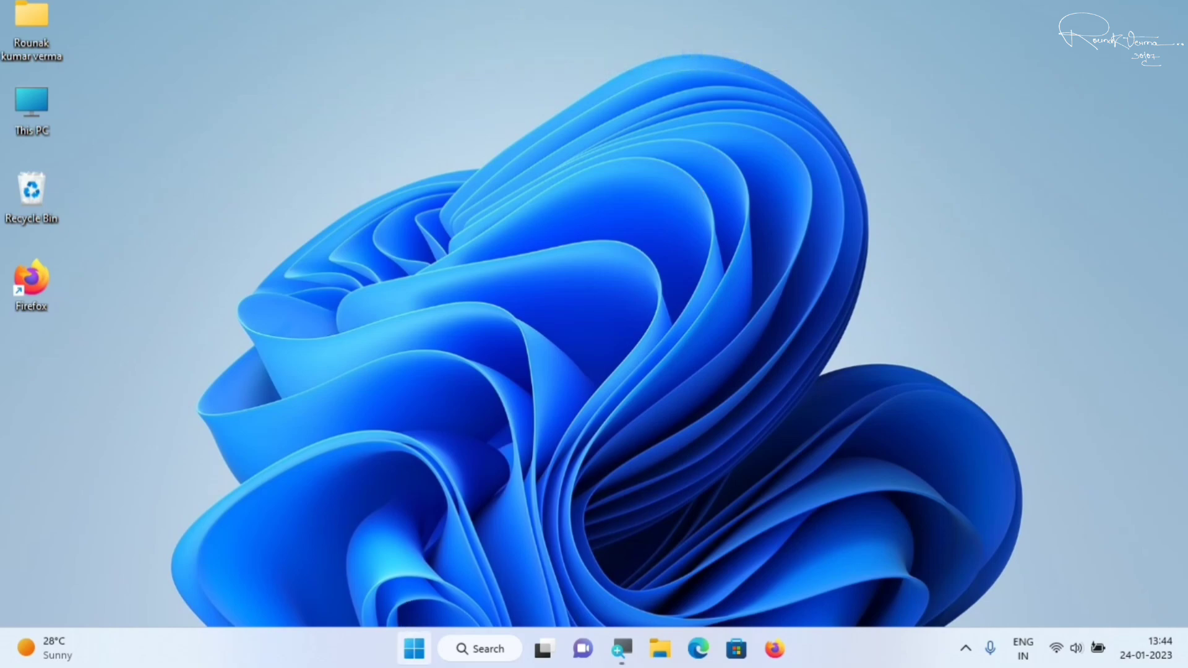
- Find Control Panel by searching for "control panel" and launch System Restore from its Recovery tools
left_click(413, 649)
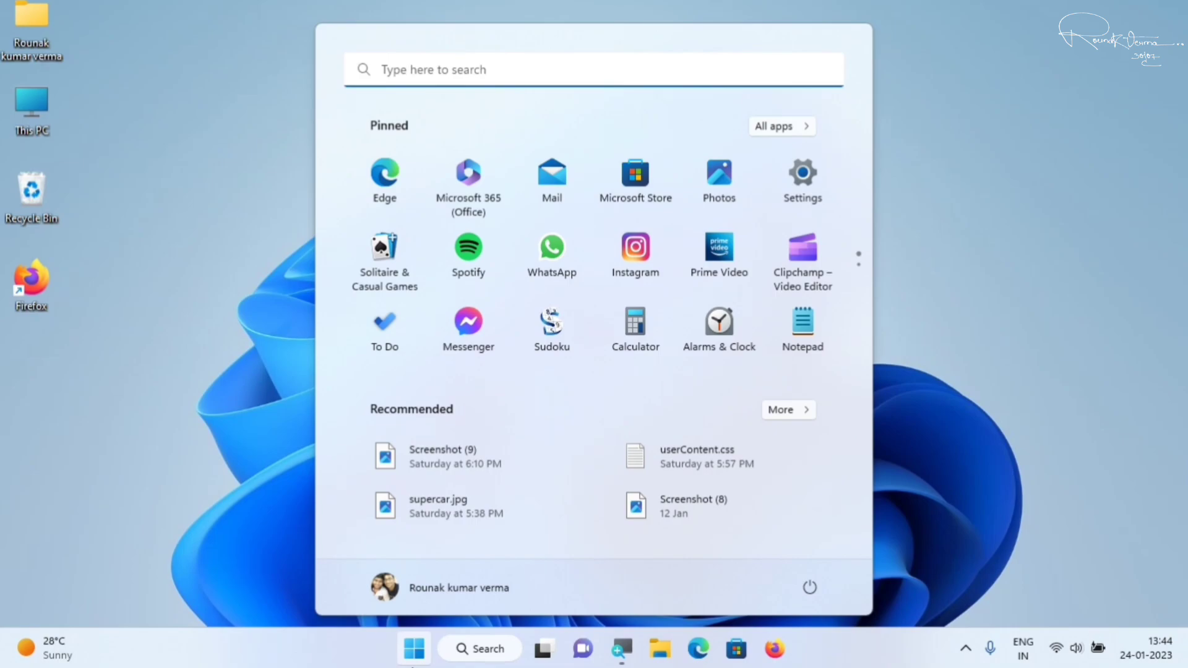
type("contro")
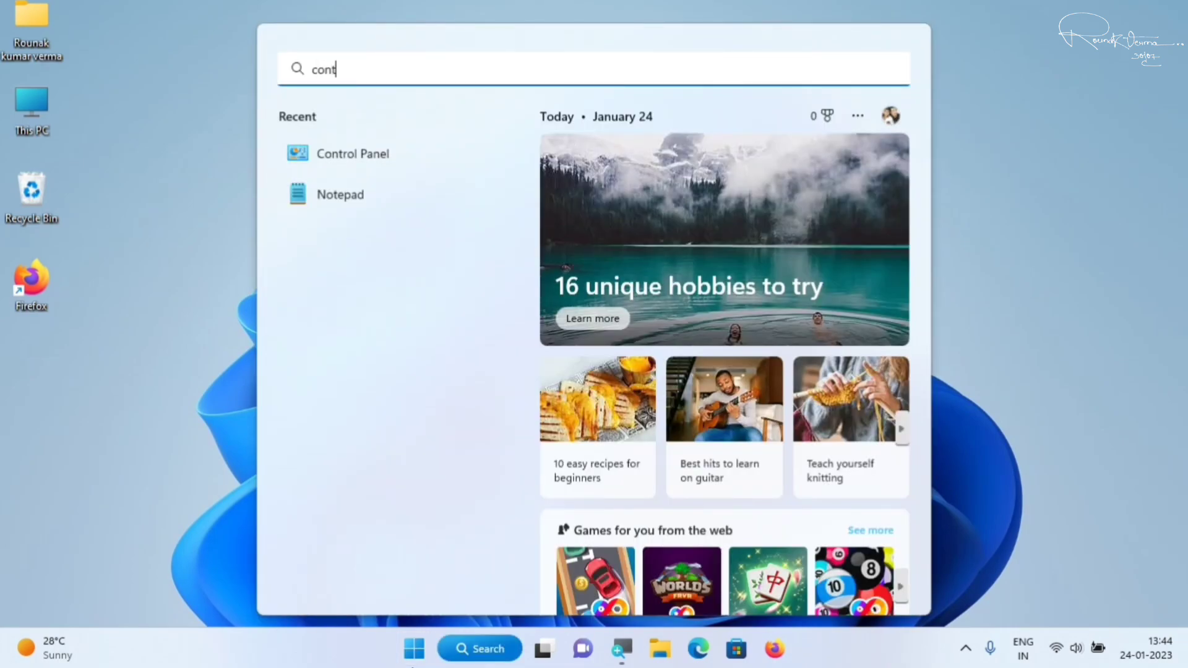
type("l panel")
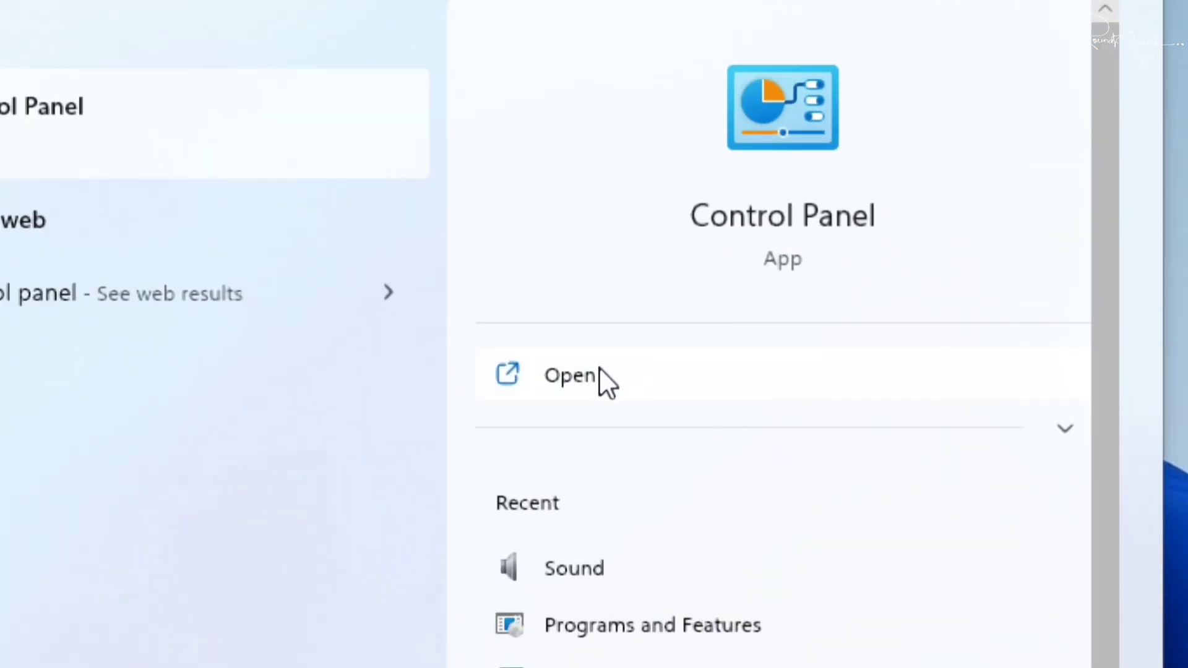
left_click(591, 369)
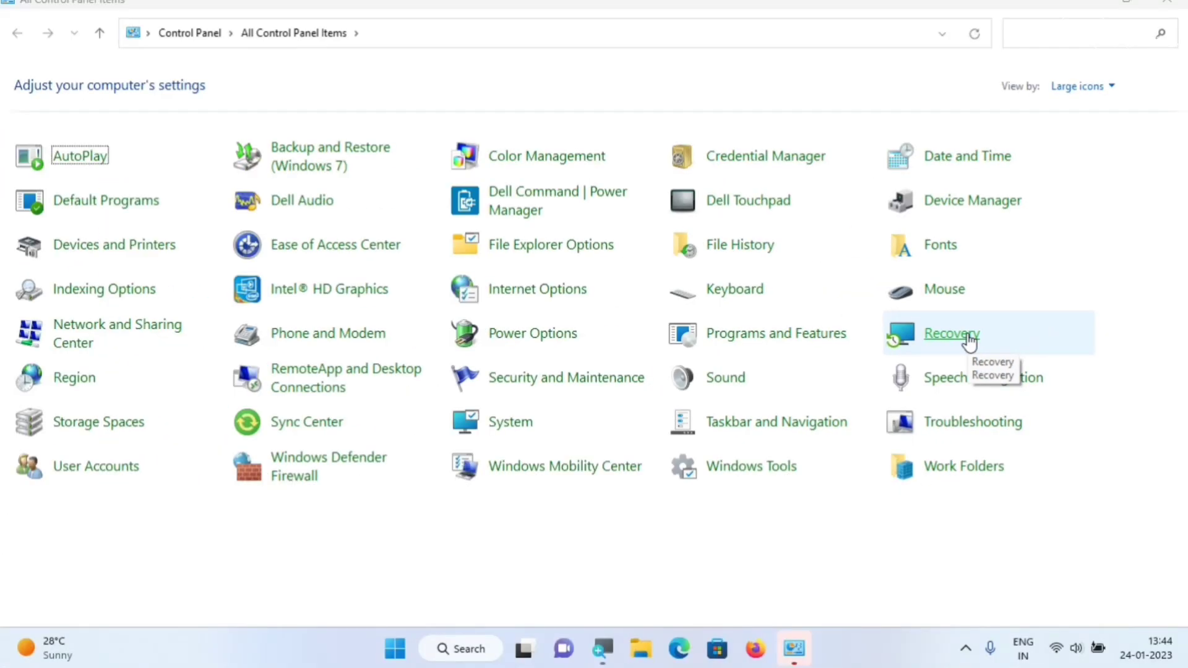
left_click(968, 339)
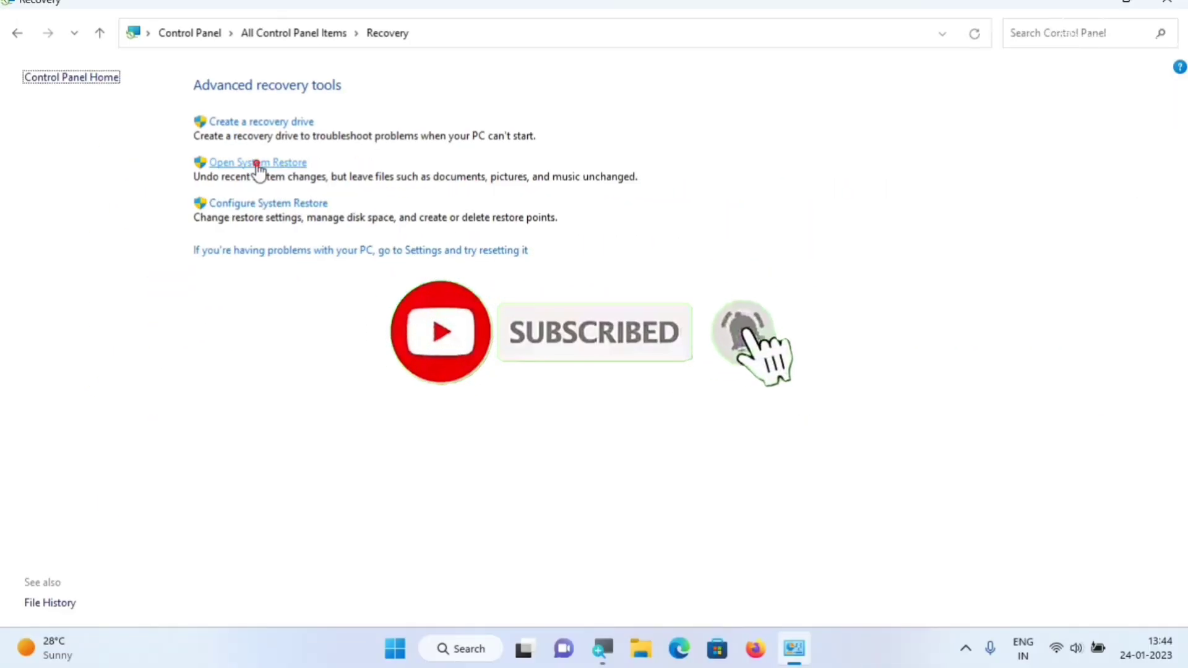
left_click(257, 164)
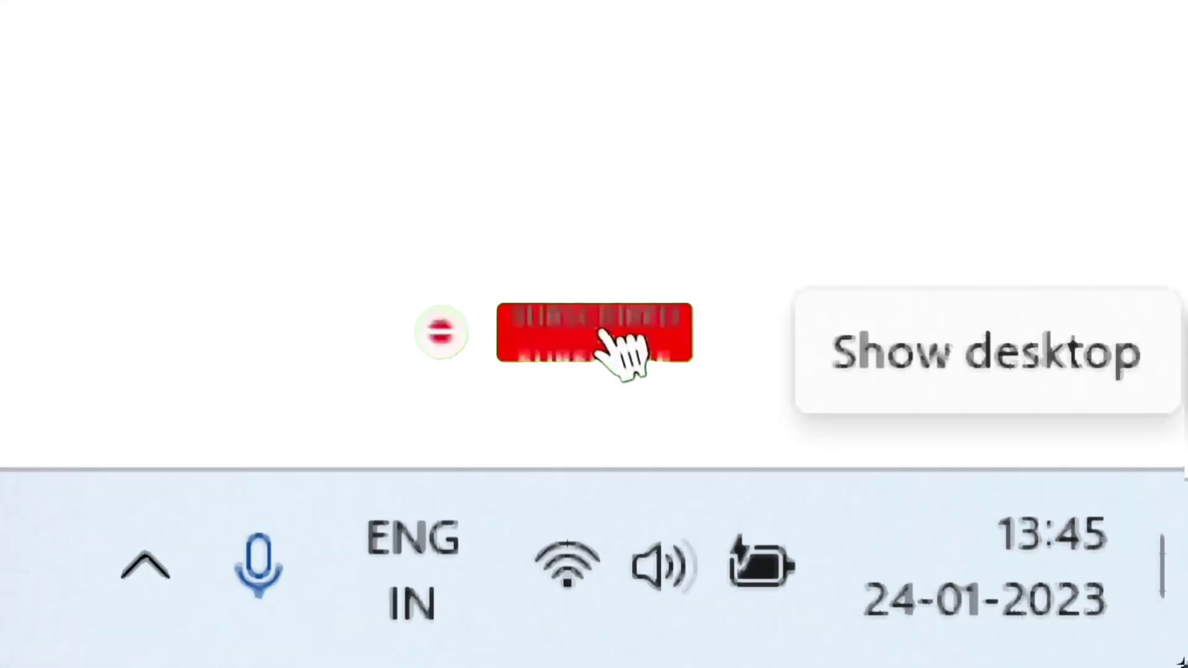
mouse_move(1080, 619)
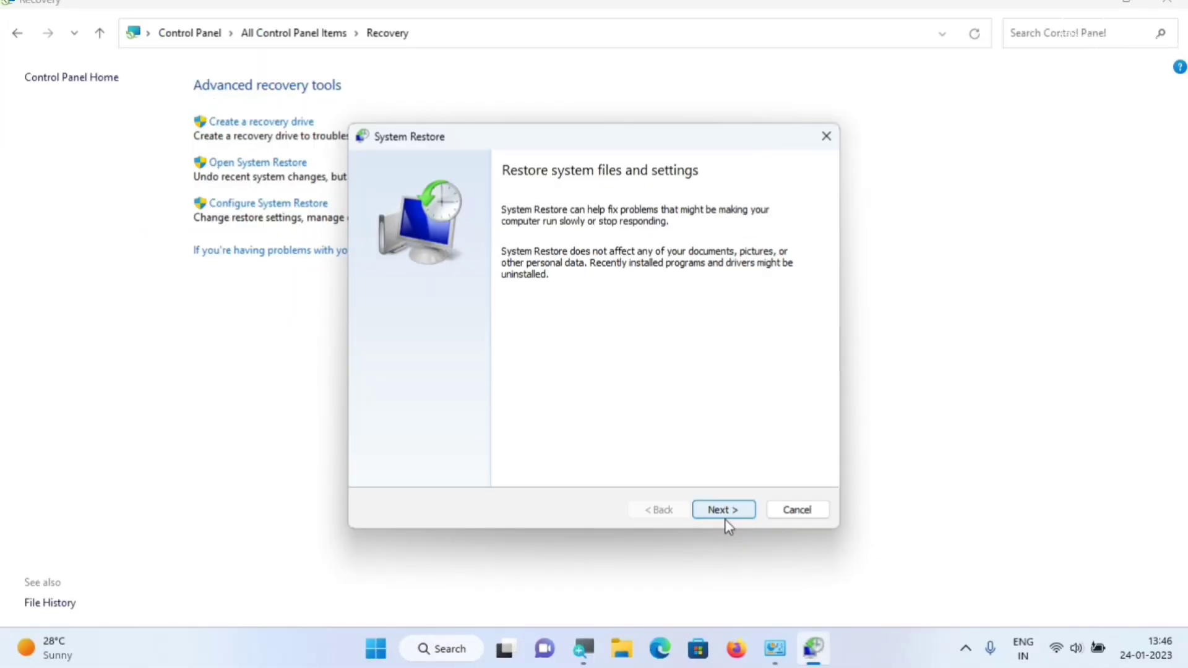
left_click(722, 510)
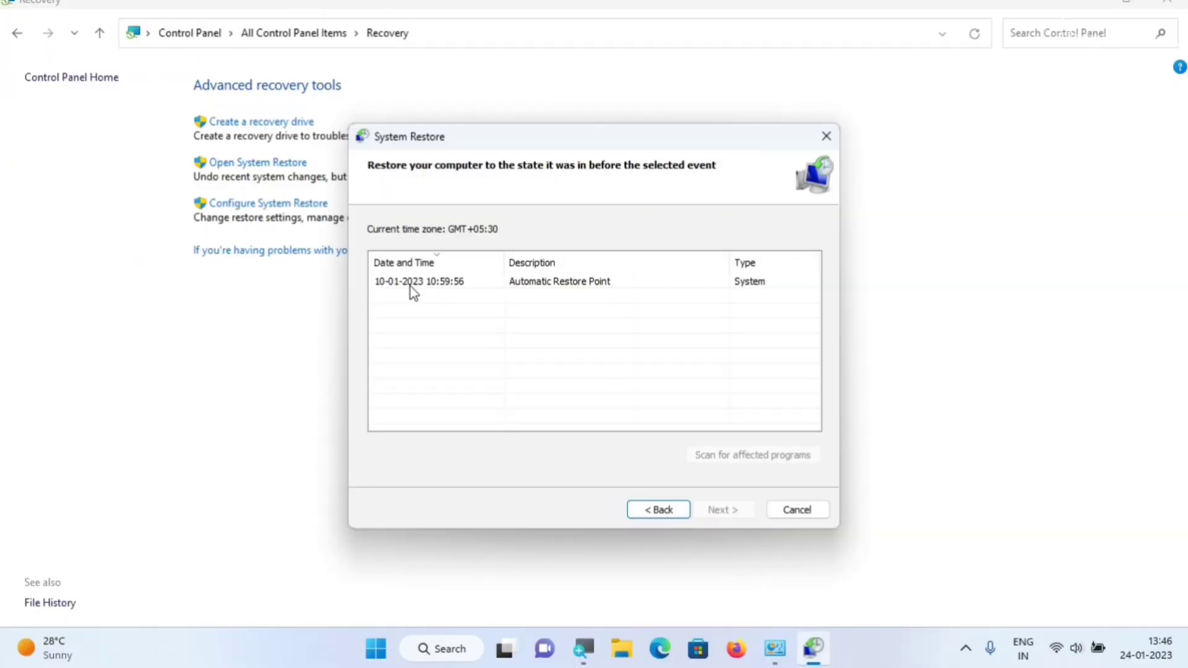
mouse_move(1146, 648)
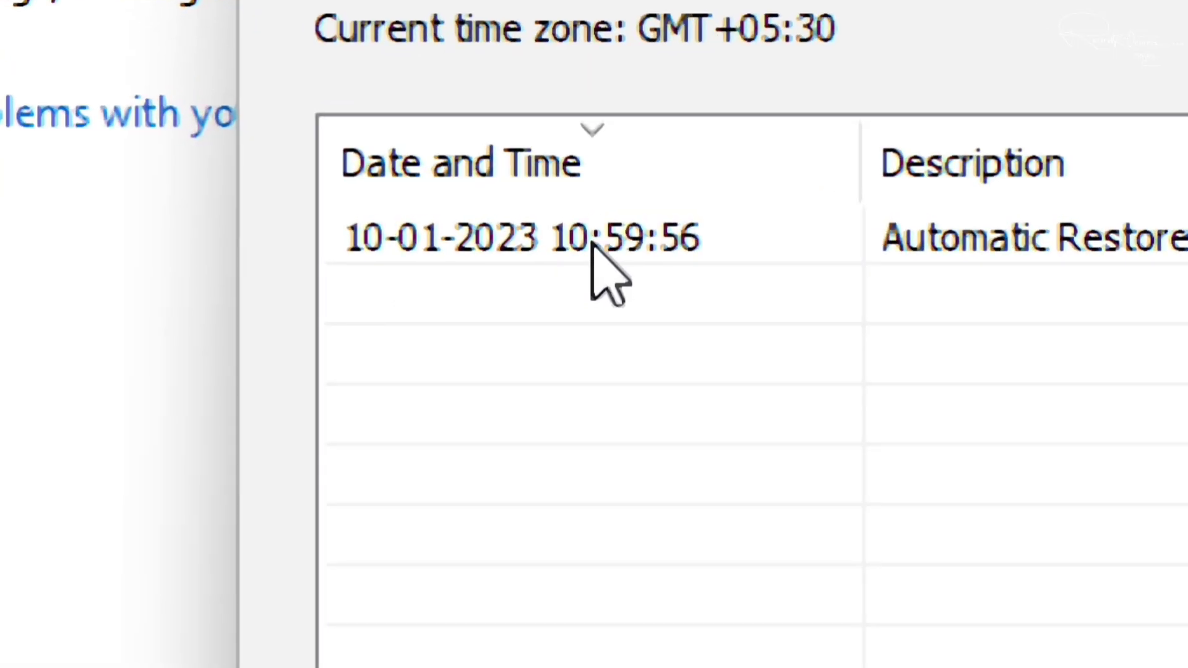
left_click(474, 236)
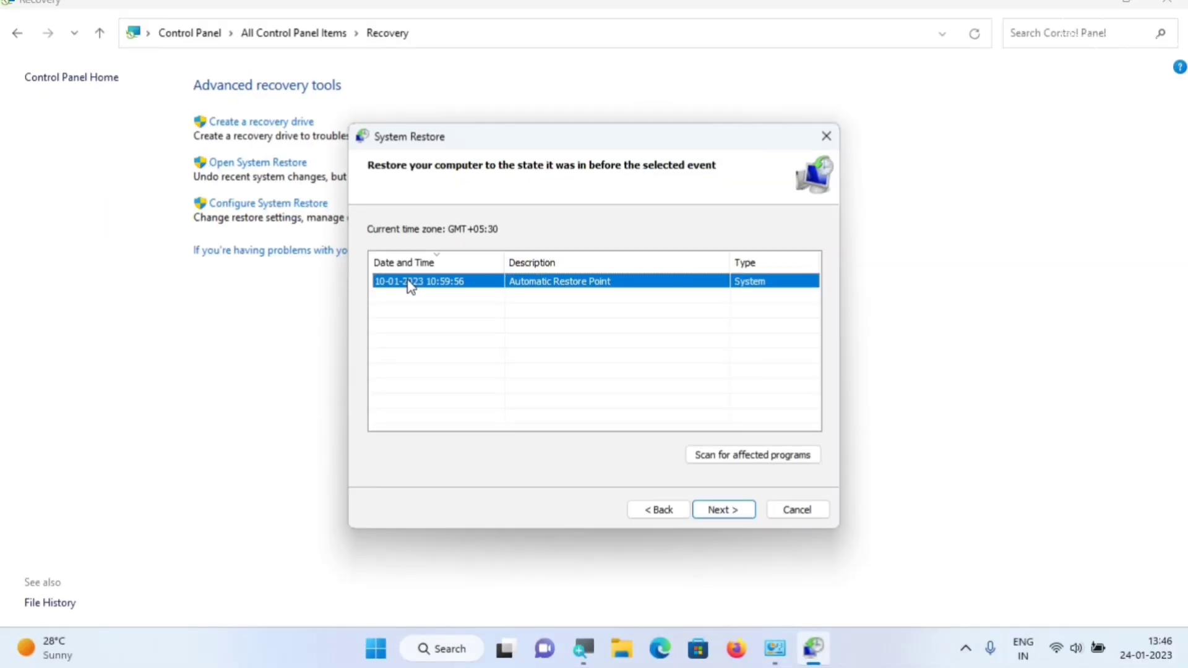
left_click(736, 509)
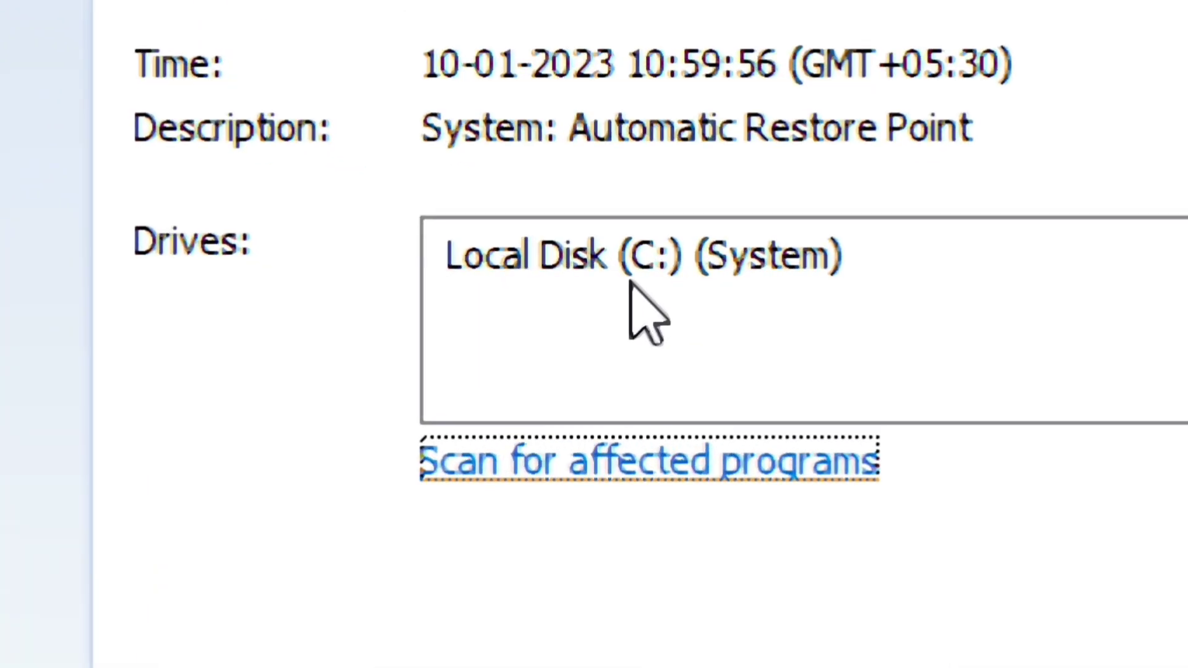
left_click(565, 255)
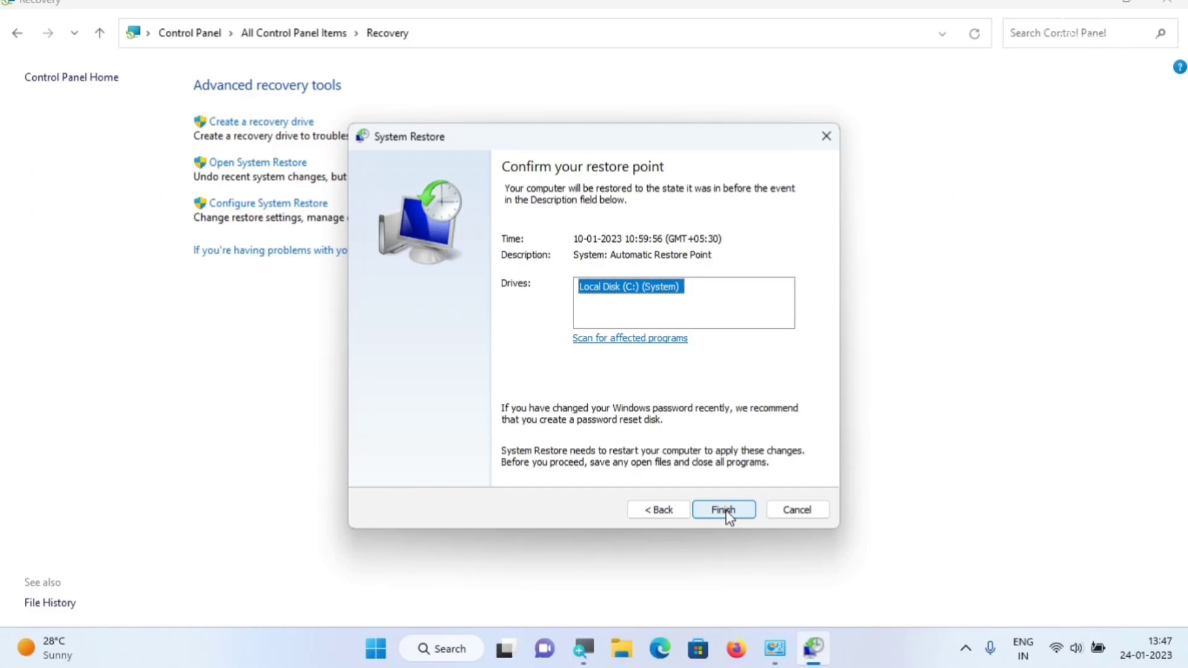
left_click(797, 511)
left_click(1168, 3)
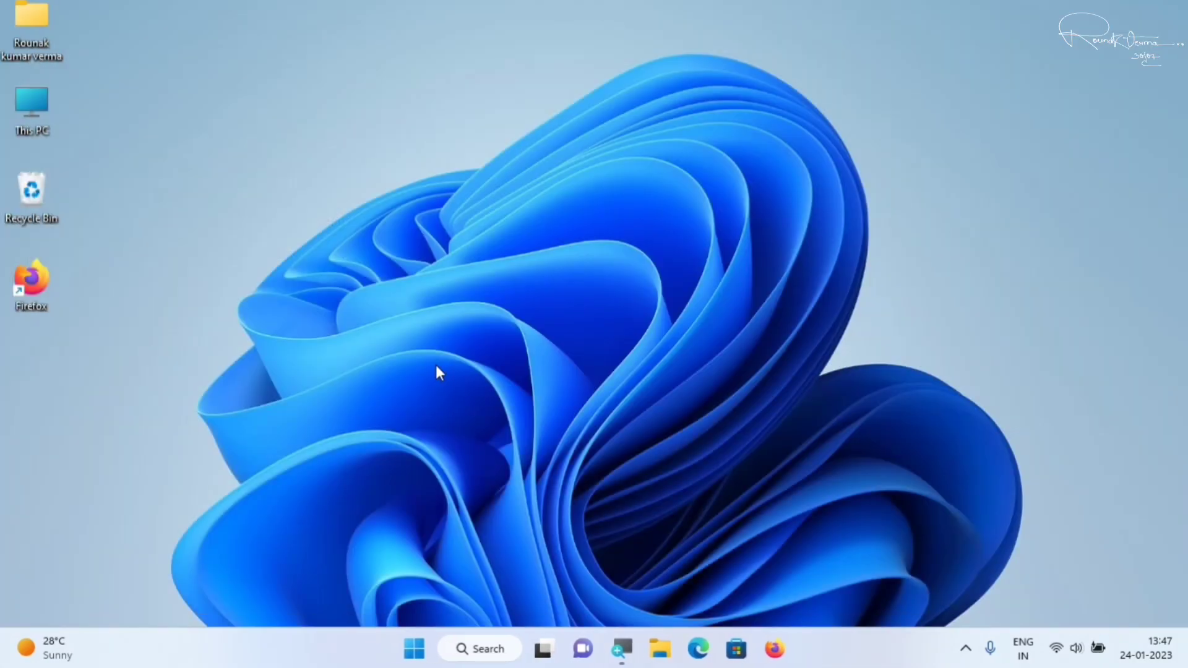